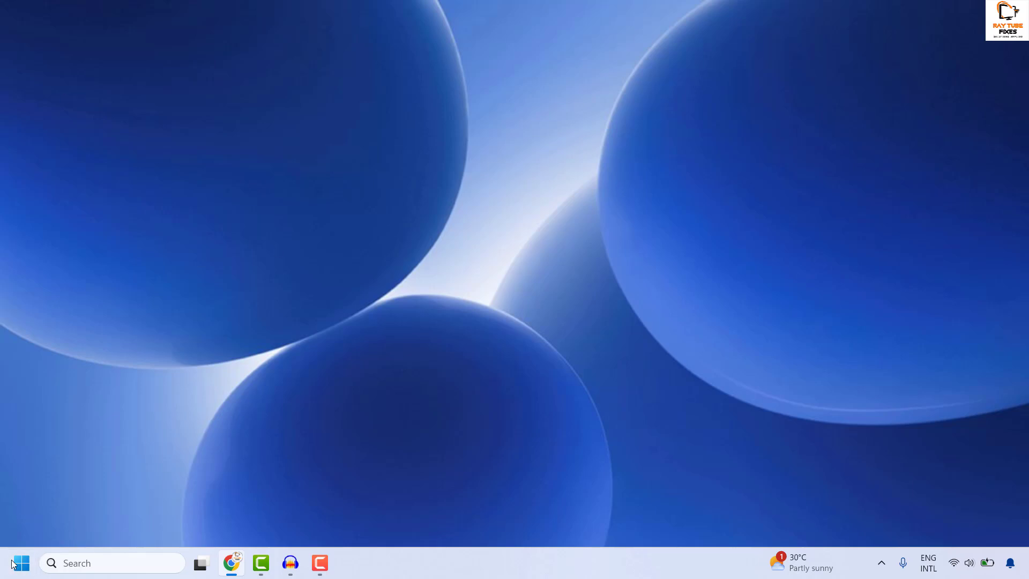
Step: Launch the Registry Editor with the Run command regedit
right_click(22, 563)
left_click(27, 479)
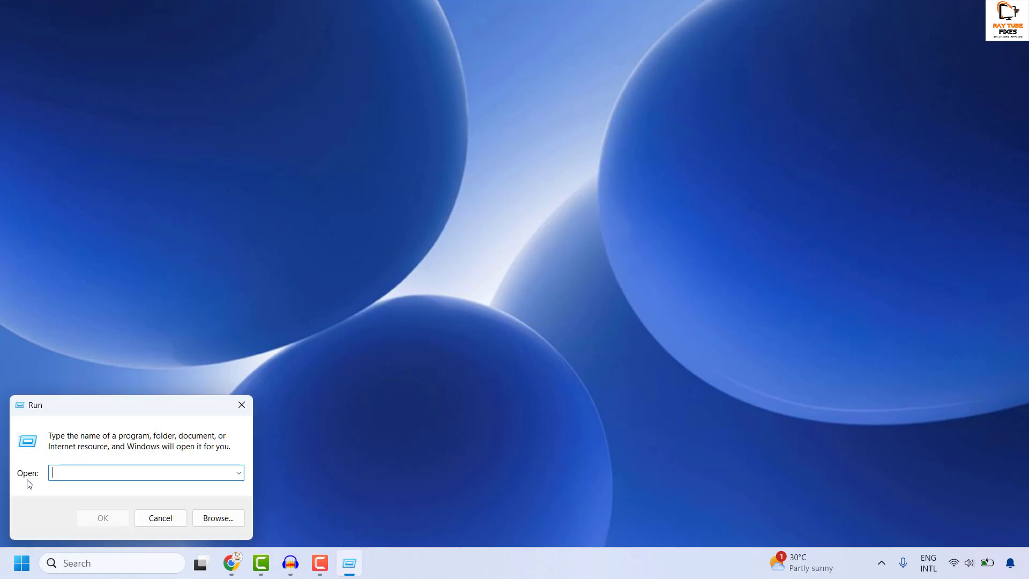
type("regedit")
key("Return")
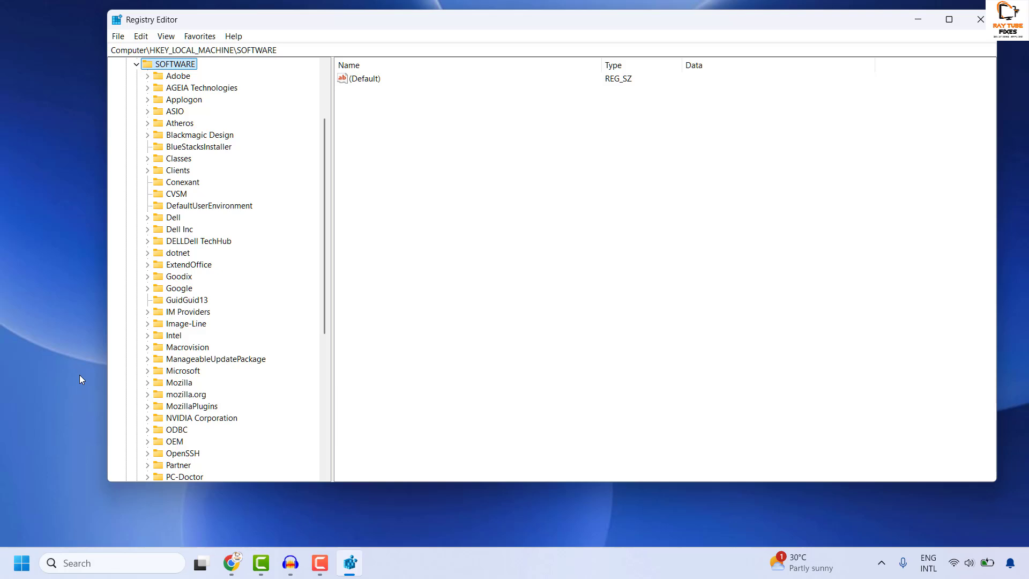
Step: Collapse the expanded SOFTWARE and HKEY_LOCAL_MACHINE branches in the registry tree
scroll(161, 234, "up", 2)
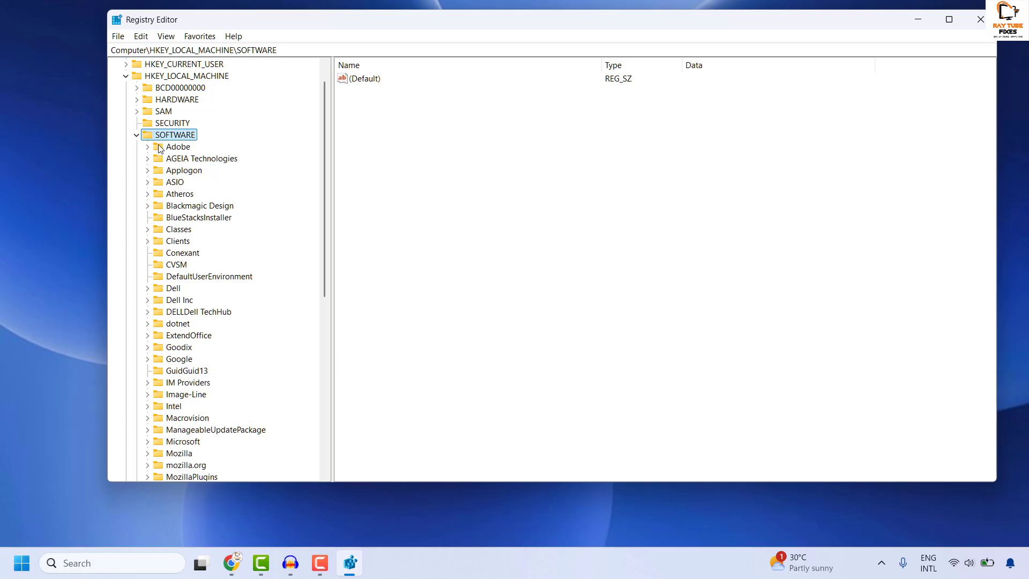
left_click(136, 135)
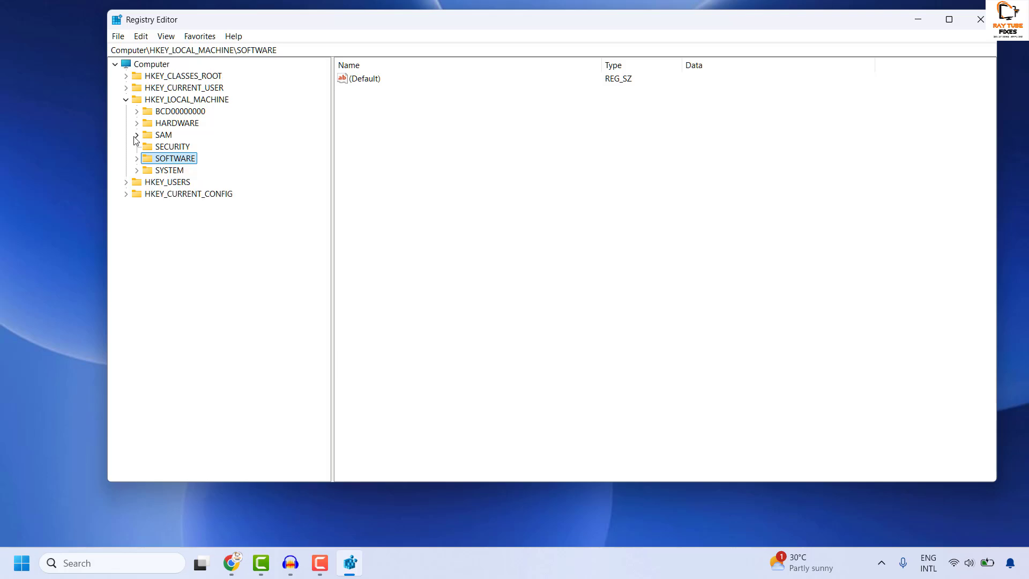
left_click(126, 100)
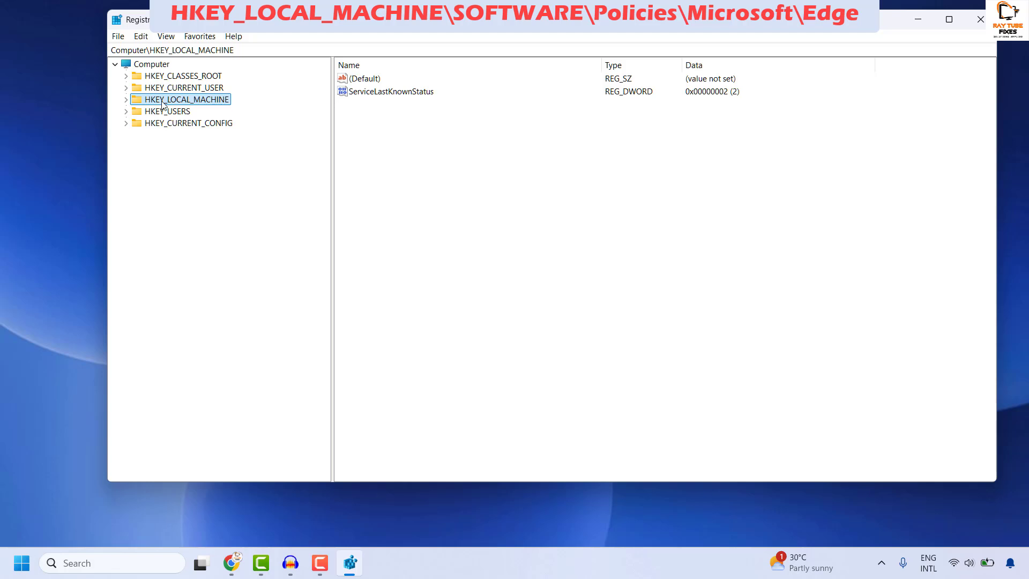
Step: Navigate the registry tree to the Policies key under HKEY_LOCAL_MACHINE\SOFTWARE
left_click(126, 100)
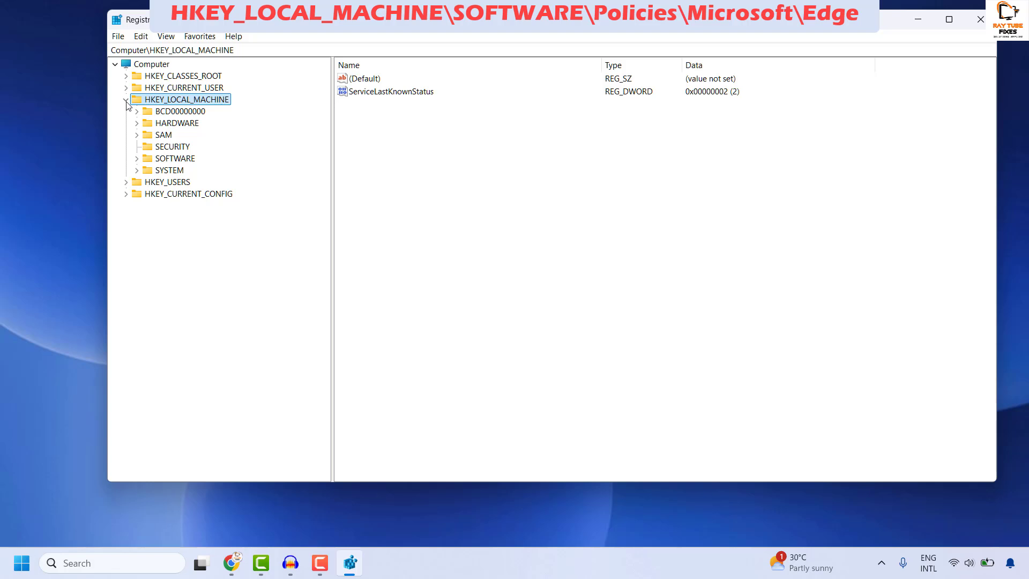
left_click(177, 164)
double_click(178, 164)
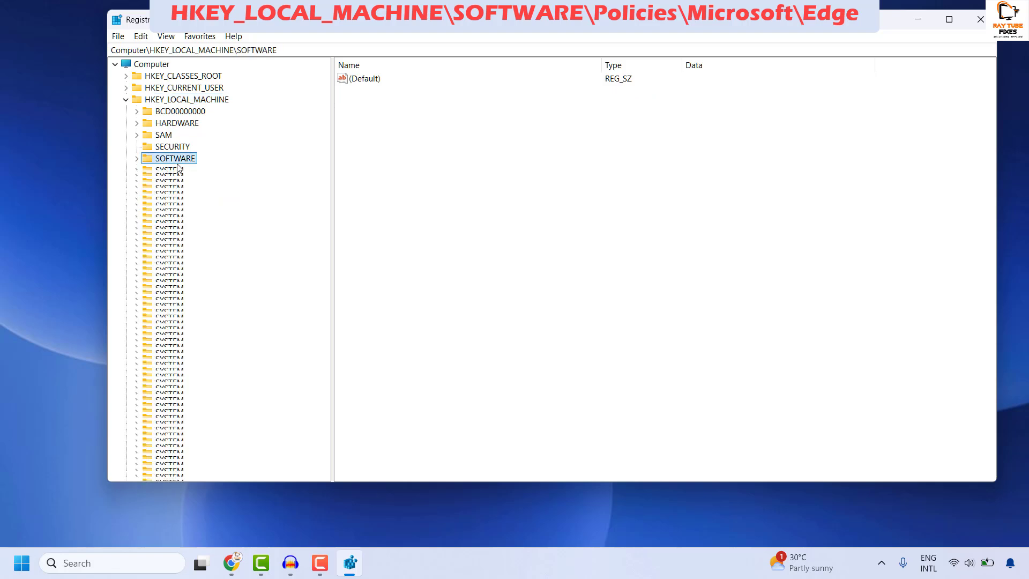
key("Down")
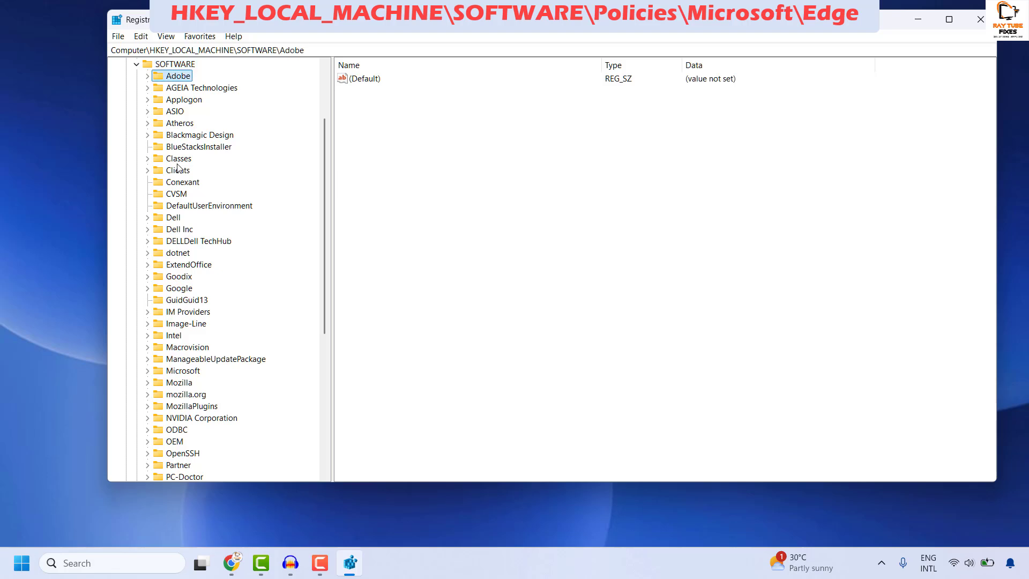
key("p")
key("o")
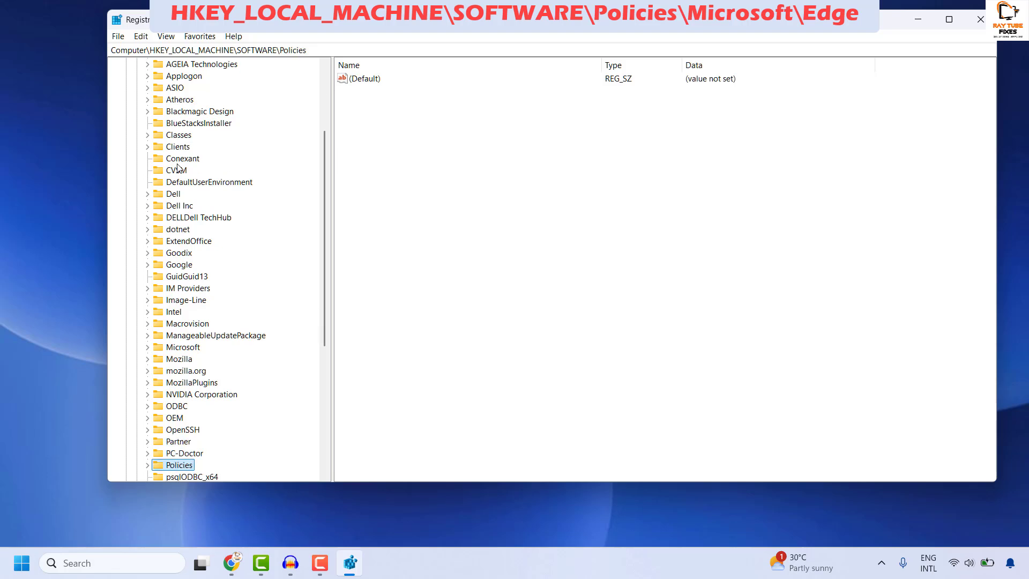
Step: Expand Policies and its Microsoft subkey, then expand and select the Edge key
key("Right")
key("Down")
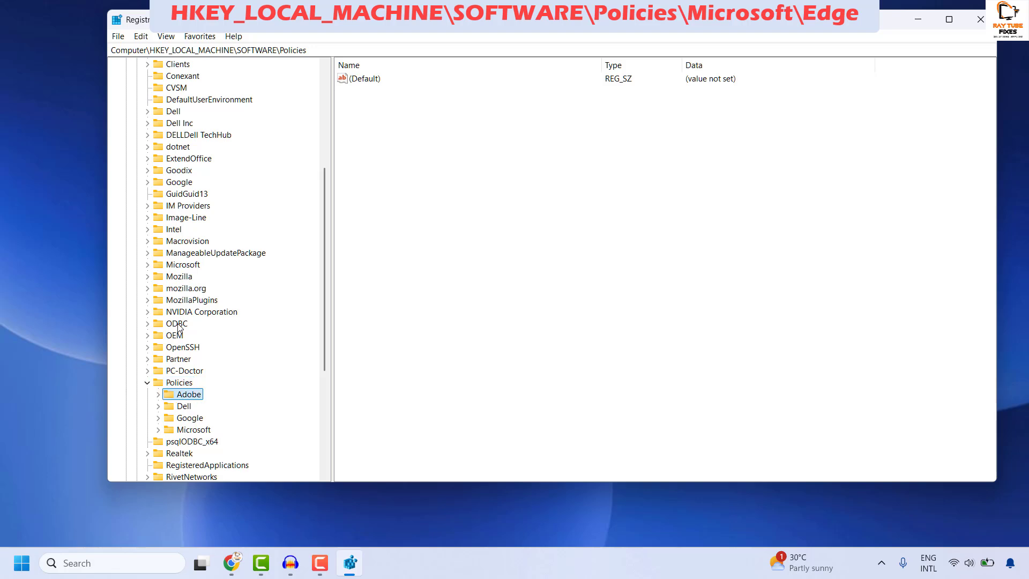
key("Down")
key("Down")
key("Down")
key("Right")
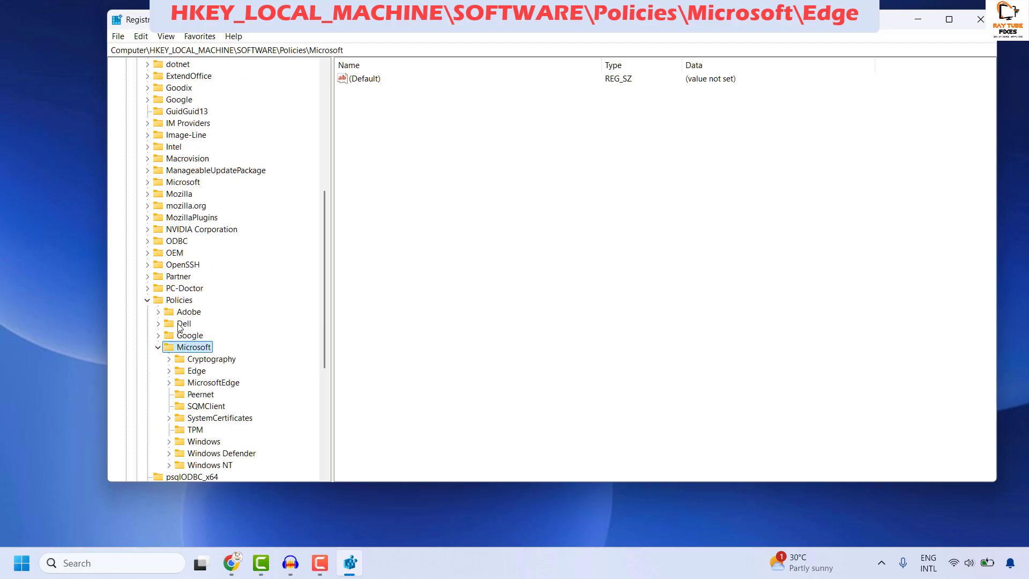
scroll(200, 335, "down", 2)
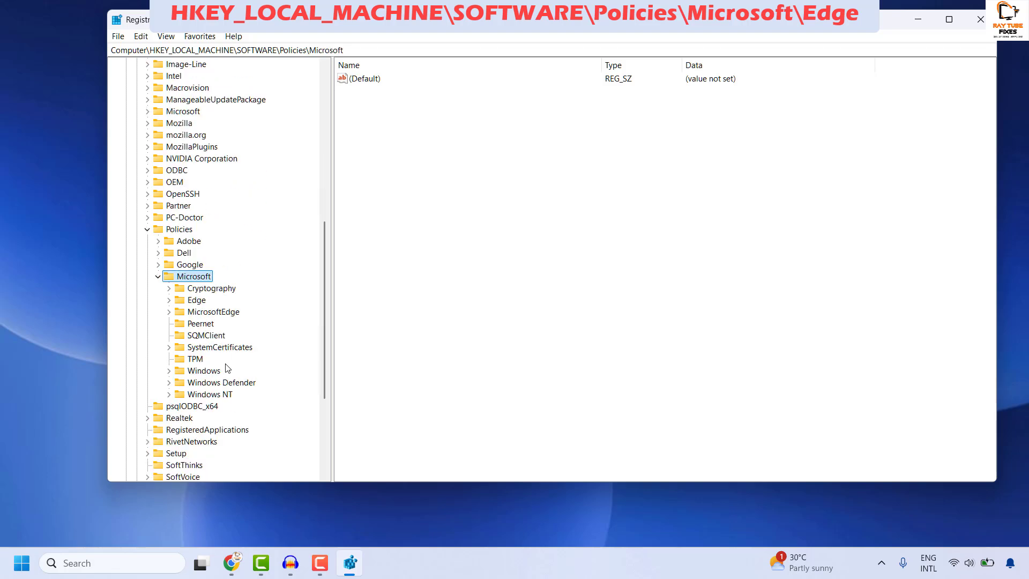
left_click(169, 301)
left_click(194, 300)
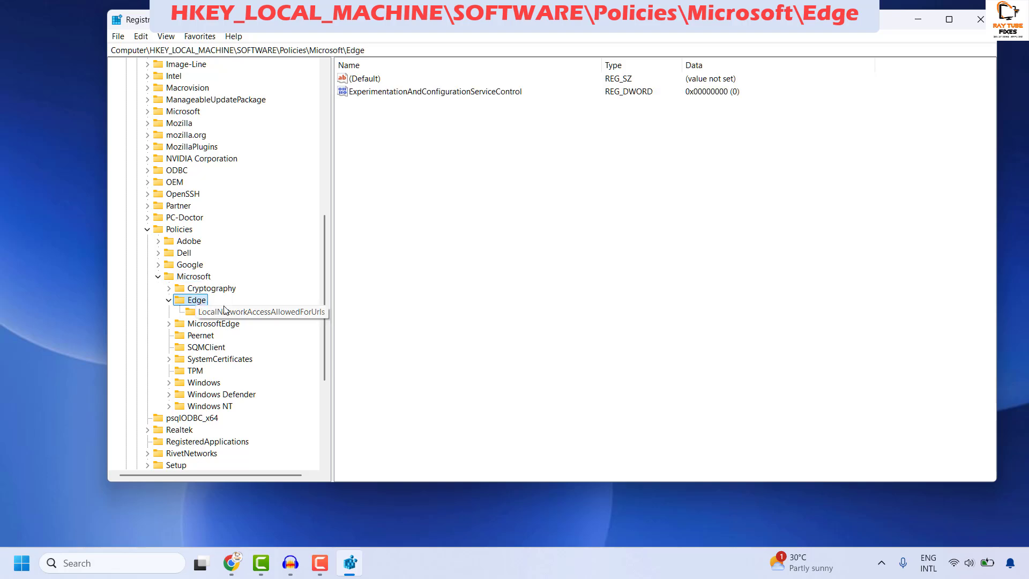
right_click(180, 277)
mouse_move(219, 302)
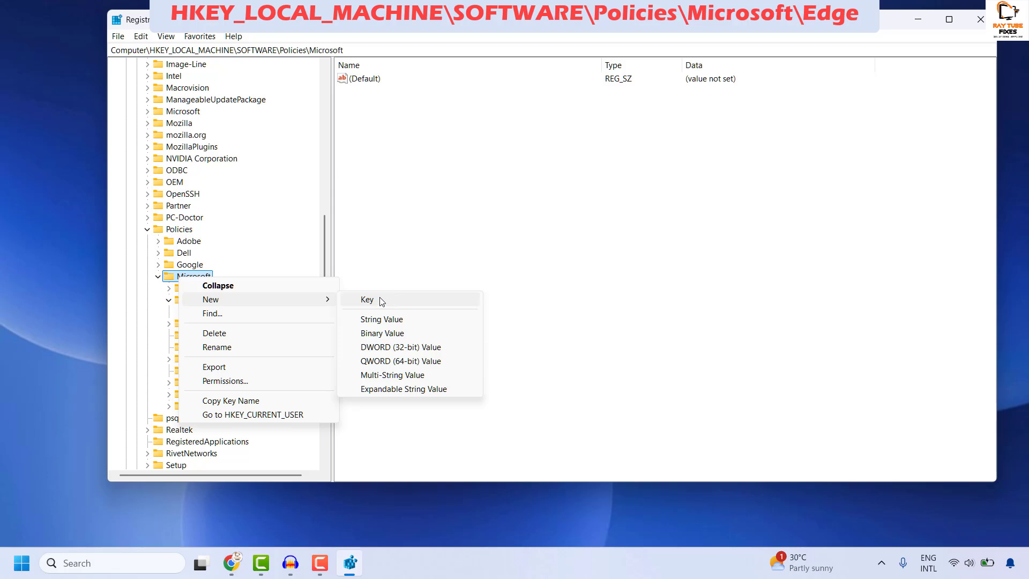
left_click(176, 277)
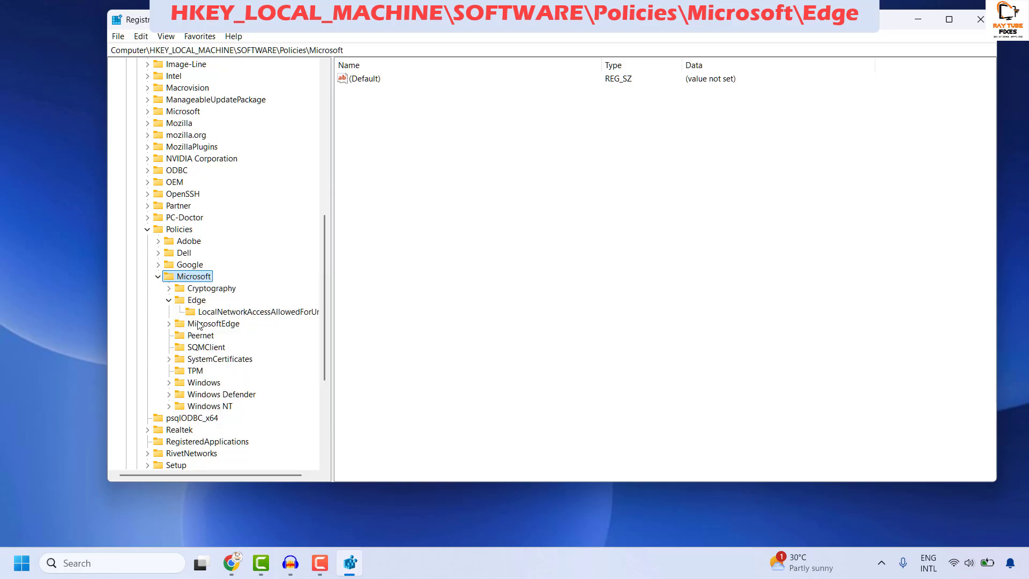
Step: Create a DWORD (32-bit) value named GenAILocalFoundationalModelSettings in the Policies\Microsoft\Edge key
left_click(183, 303)
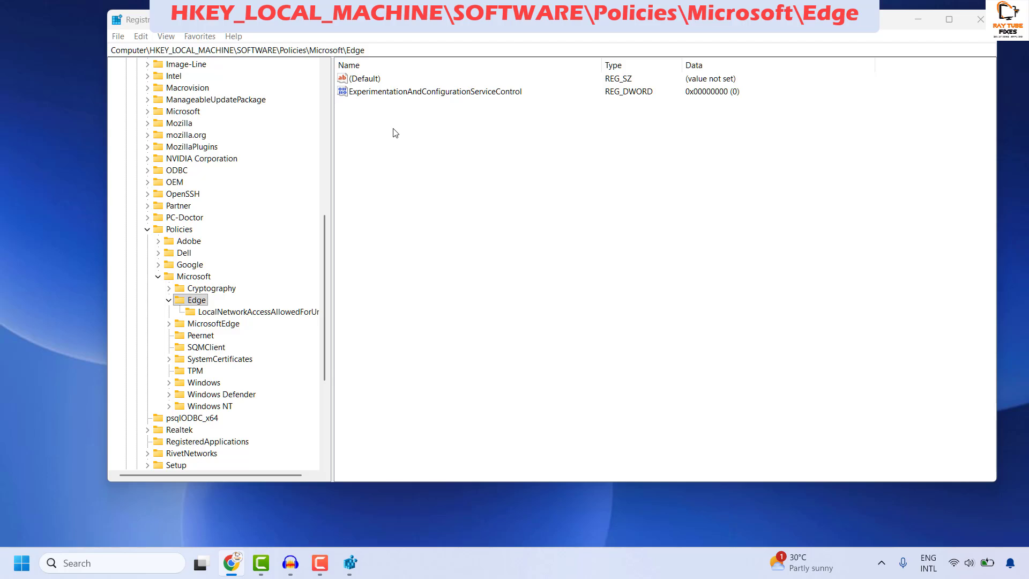
right_click(434, 140)
mouse_move(487, 151)
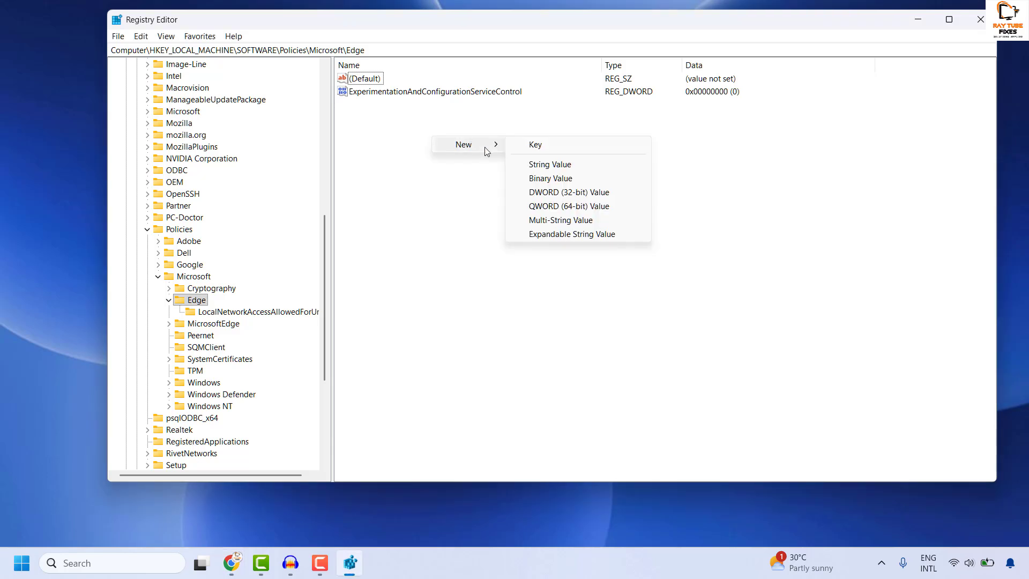
left_click(551, 194)
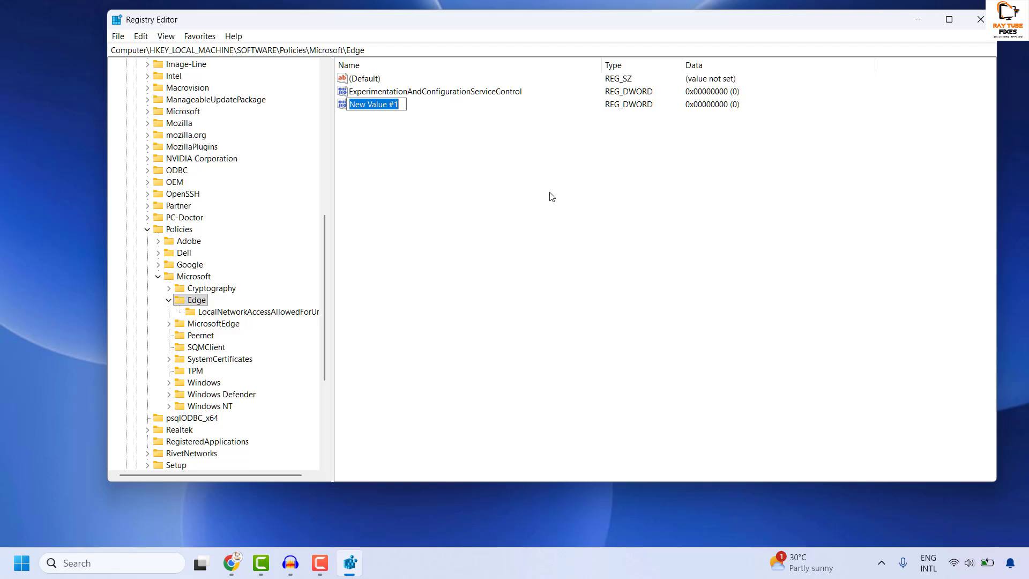
type("GenAILocalFoundationalModelSettings")
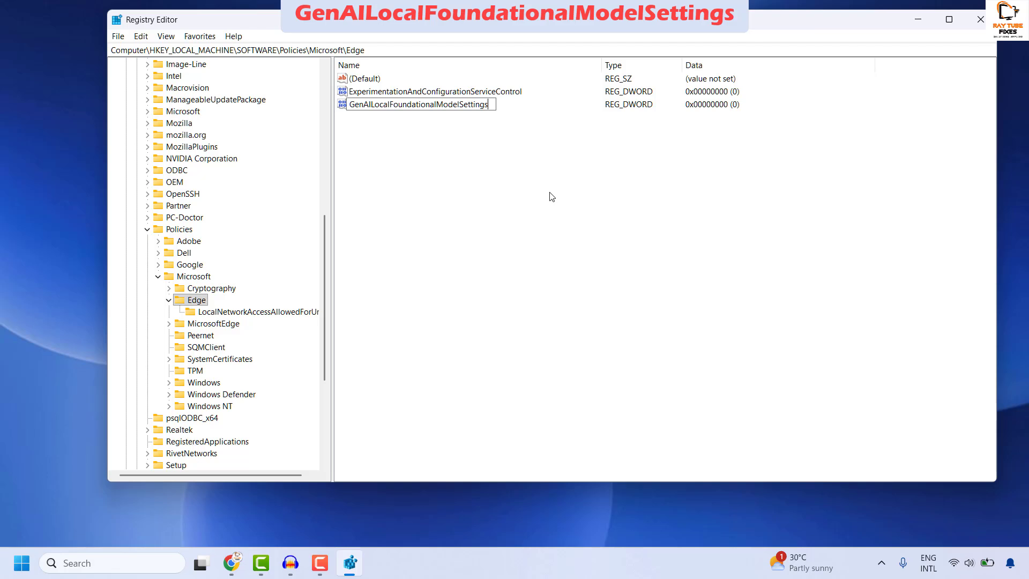
key("Return")
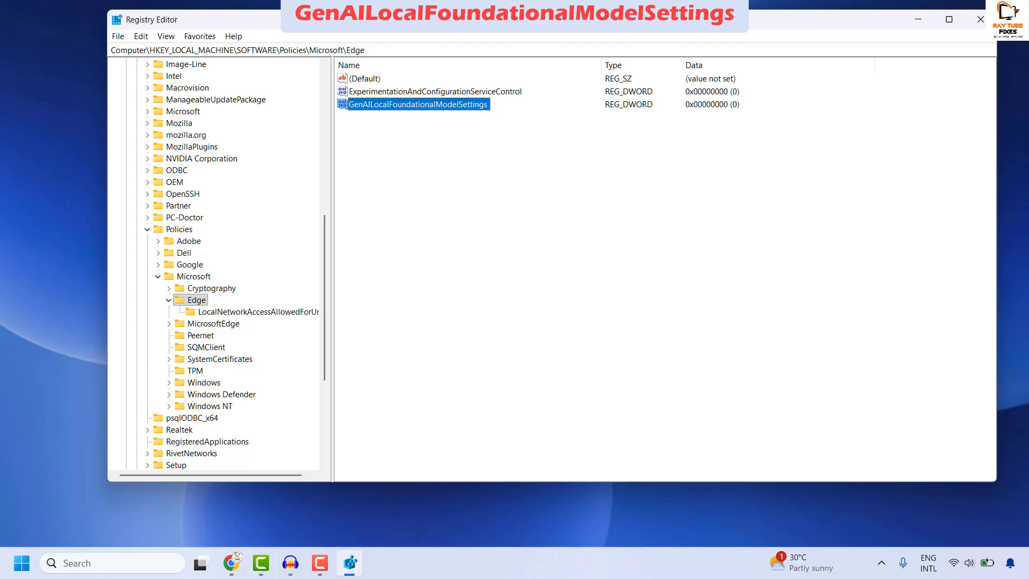
Step: Set the value data of GenAILocalFoundationalModelSettings to 1 and close the Registry Editor
right_click(407, 108)
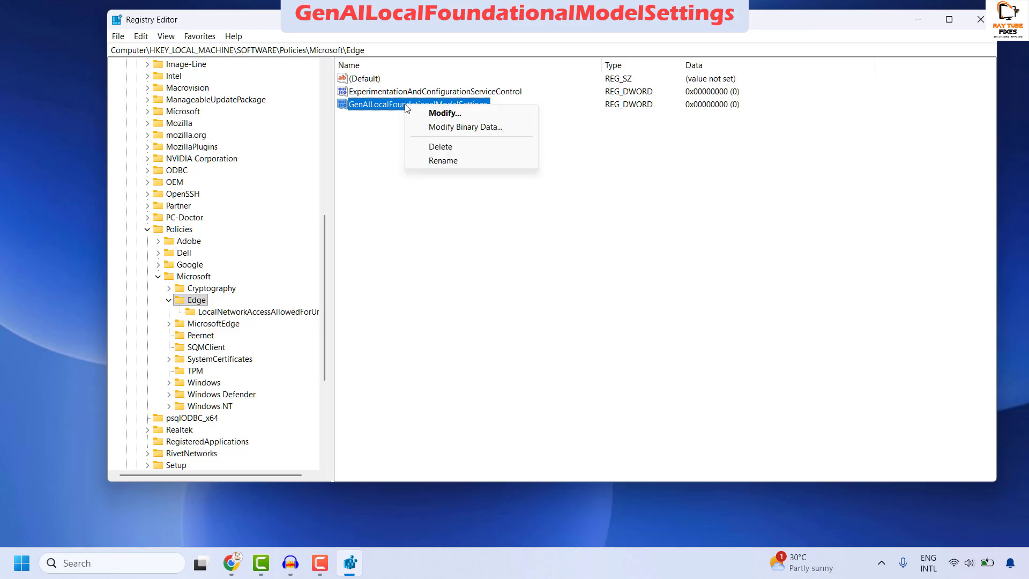
left_click(468, 114)
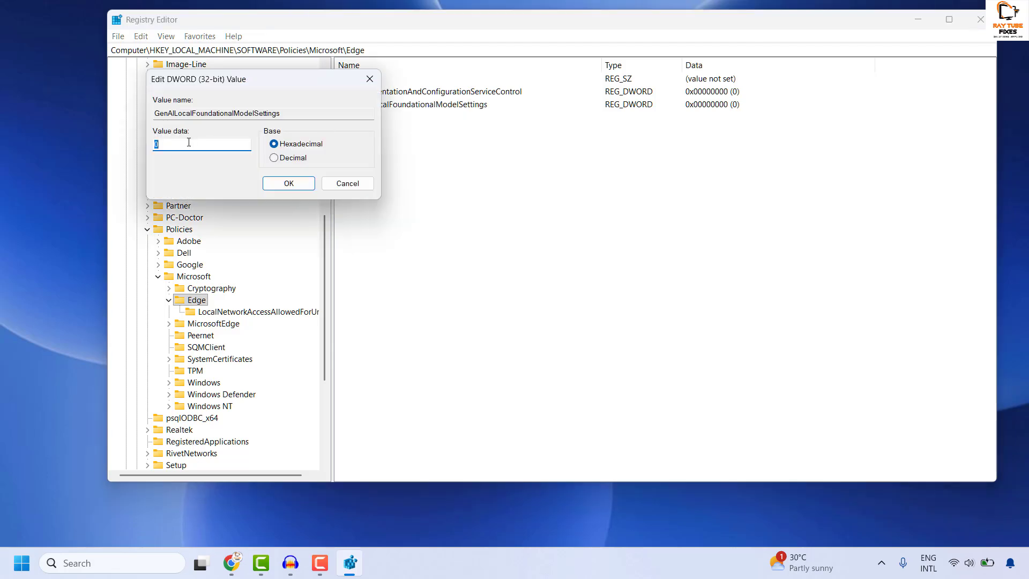
left_click(288, 183)
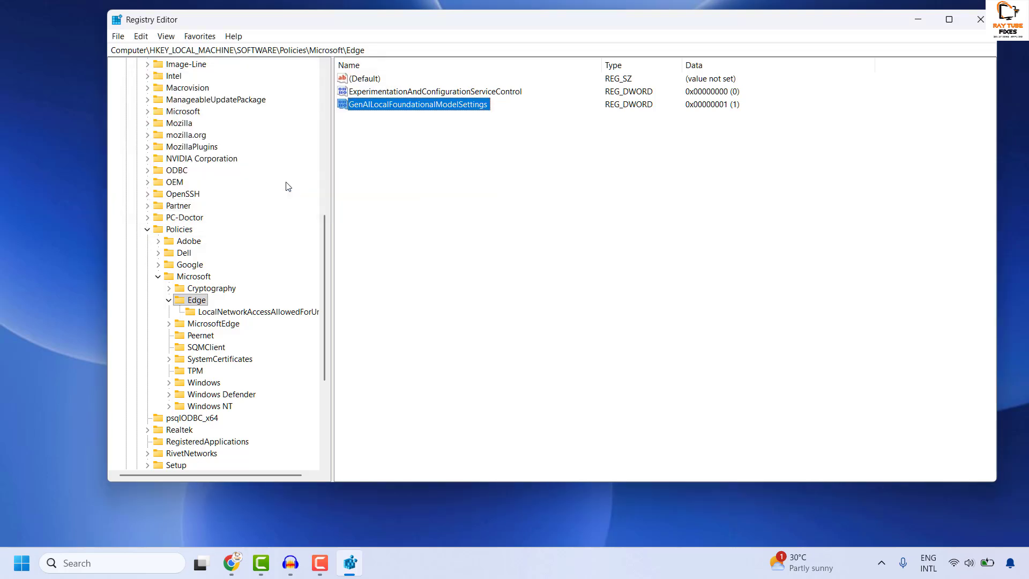
left_click(981, 20)
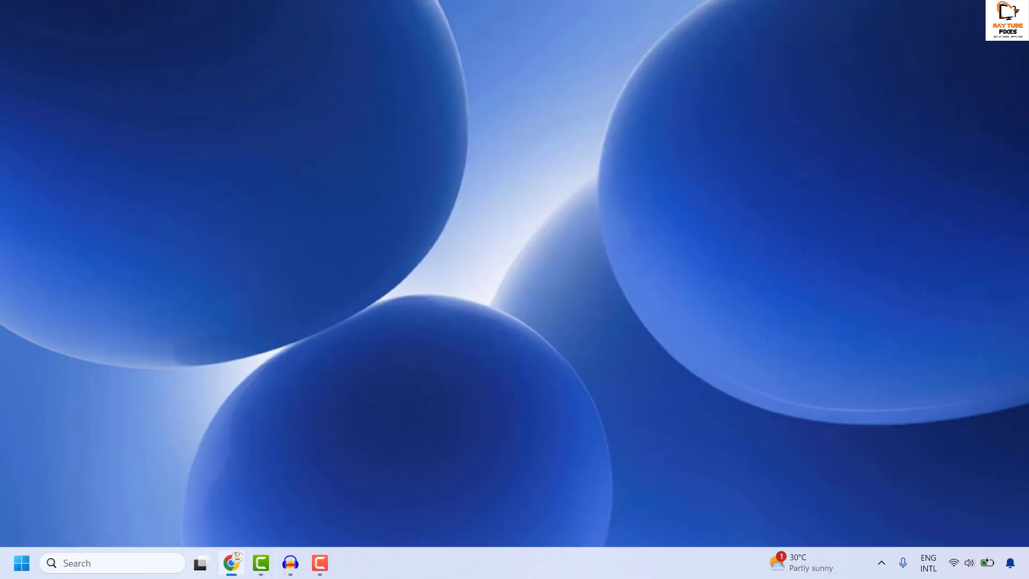